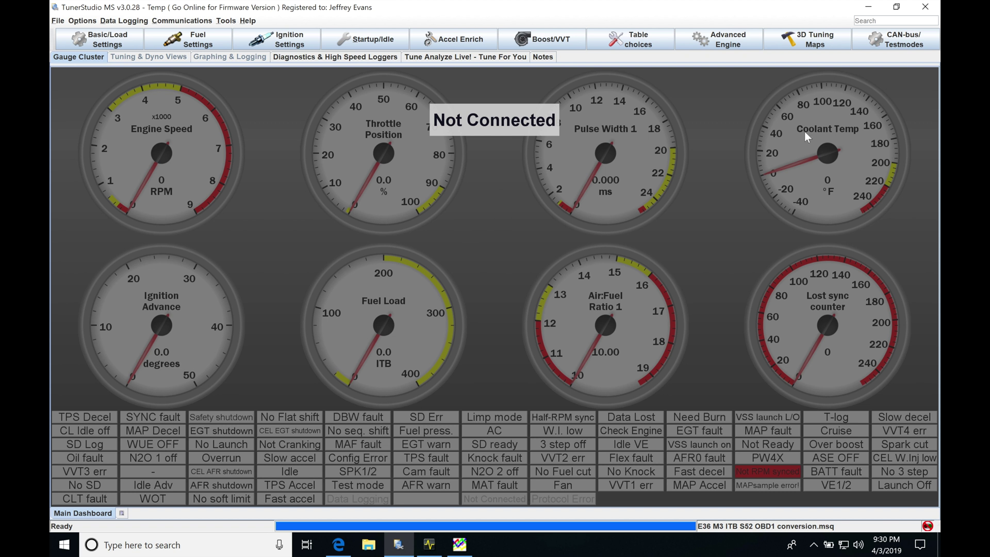
# Open Water Injection from the Advanced Engine menu to show its pump enable options and duty table
pyautogui.click(747, 45)
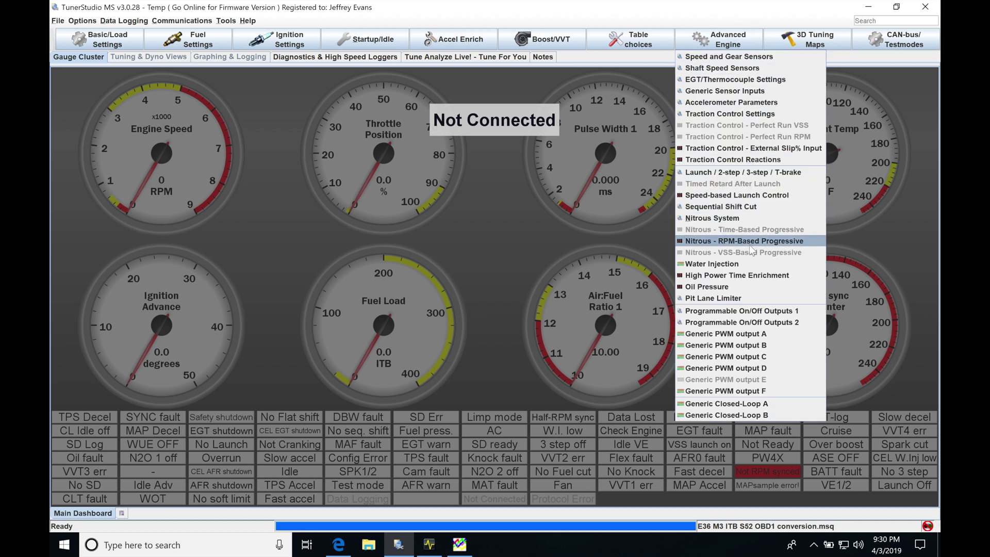
pyautogui.click(747, 264)
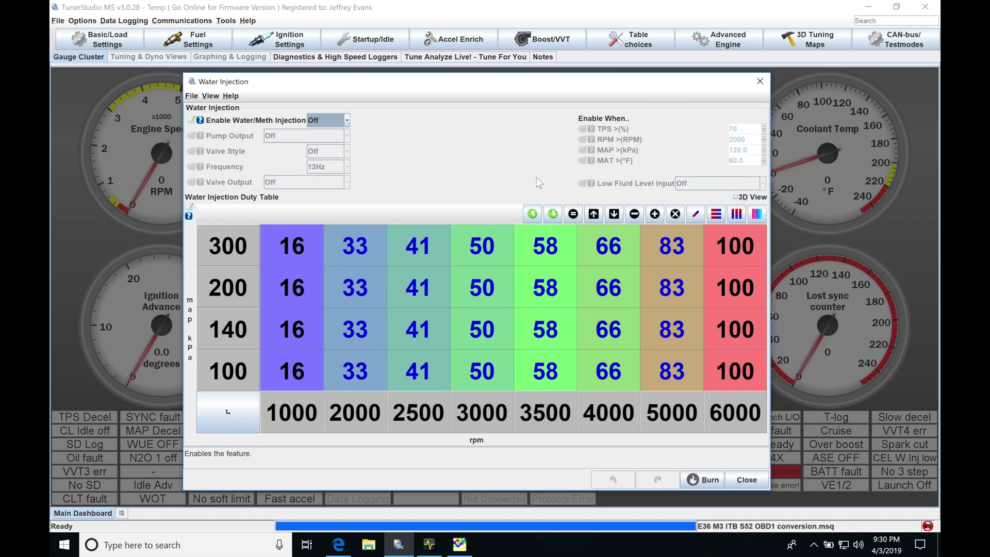